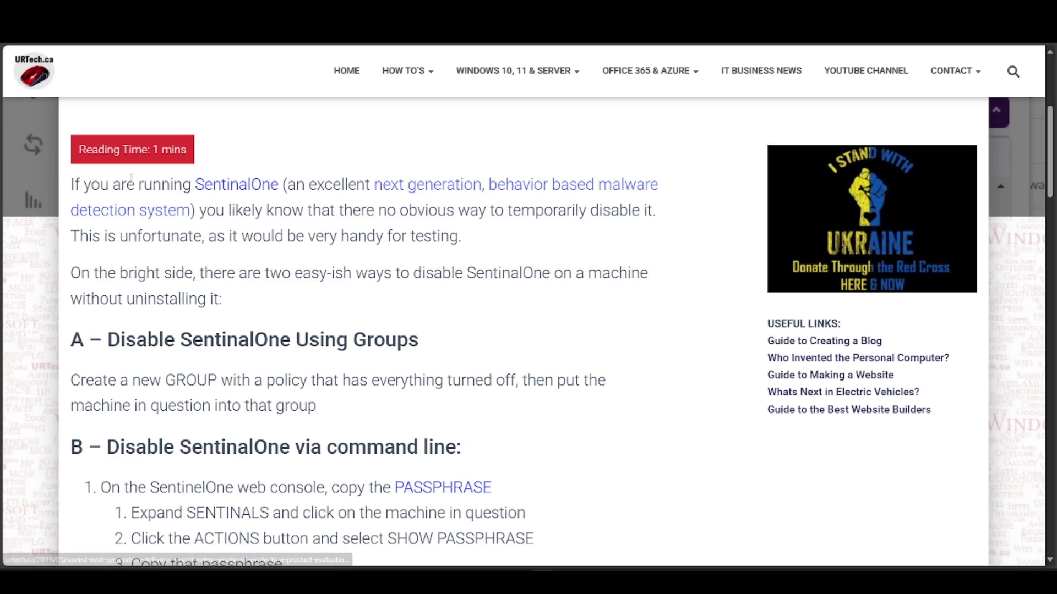
- Highlight the intro phrases on no obvious disable option, handy for testing, and two easy-ish ways
mouse_move(196, 185)
mouse_down()
mouse_move(253, 185)
mouse_move(283, 210)
mouse_move(575, 216)
mouse_up()
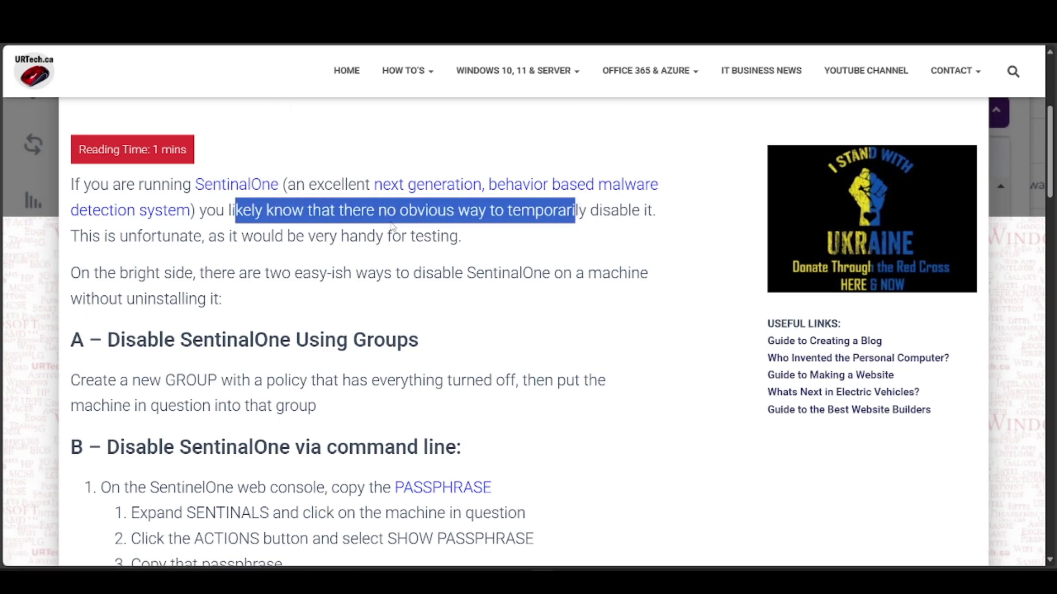
click(242, 244)
drag(242, 243, 465, 254)
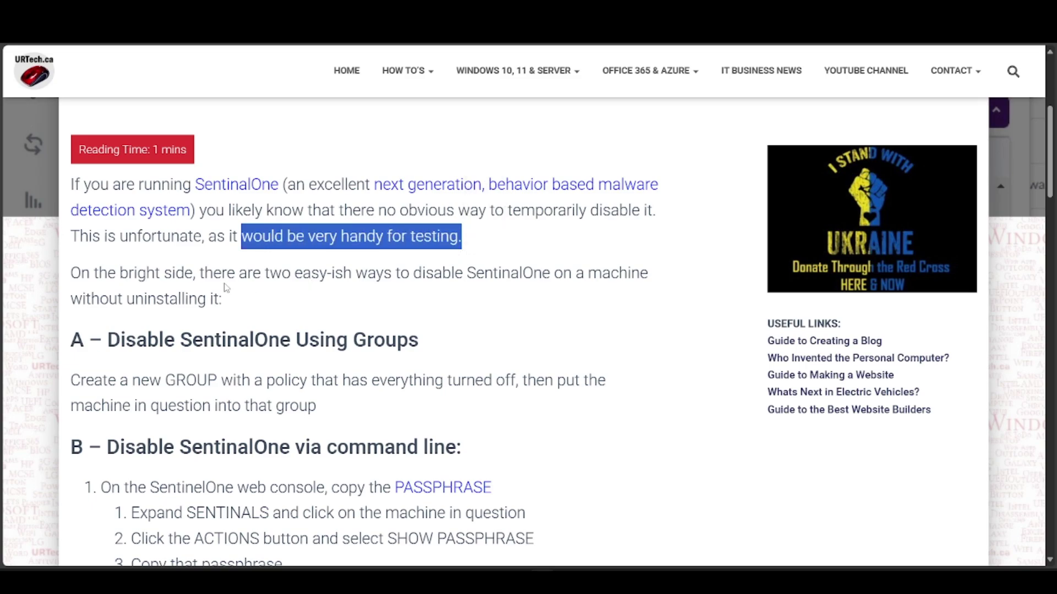
drag(239, 273, 334, 274)
scroll(288, 315, down, 2)
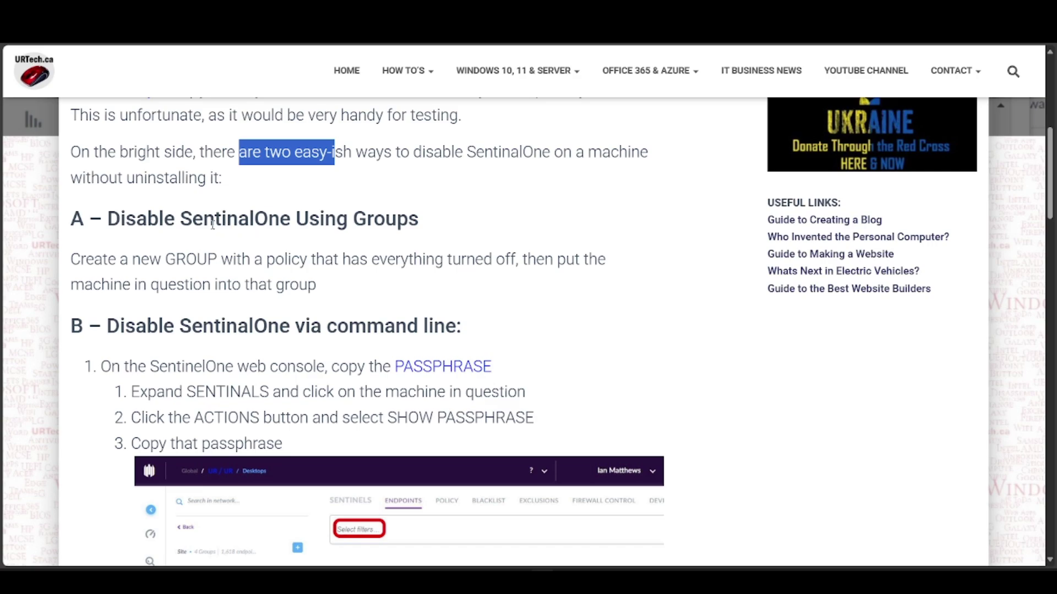
- Highlight the method A heading, then the whole 'Create a new GROUP' everything-off policy paragraph
drag(137, 218, 366, 239)
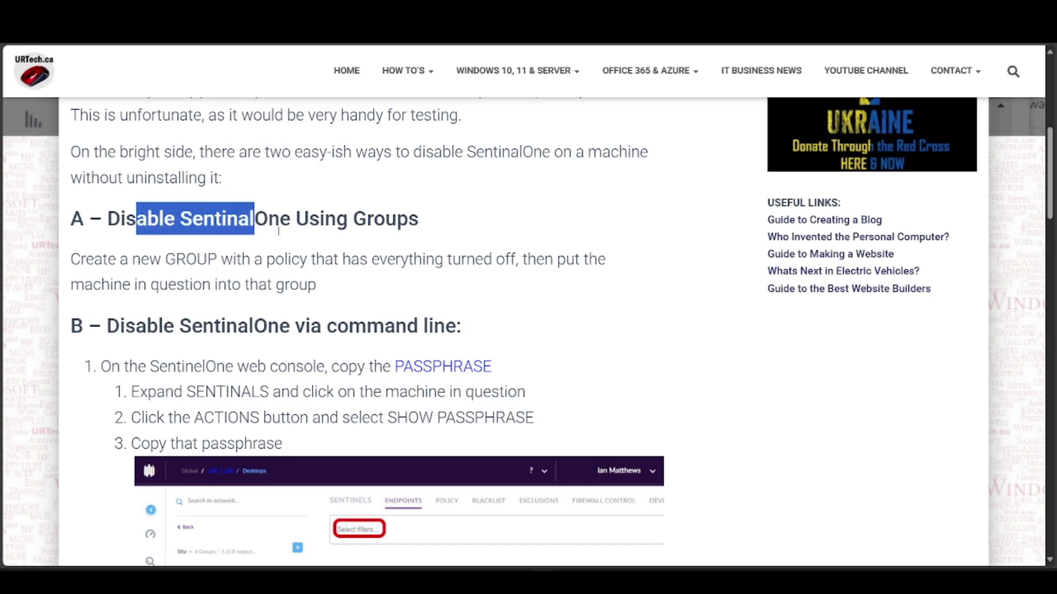
drag(275, 260, 388, 259)
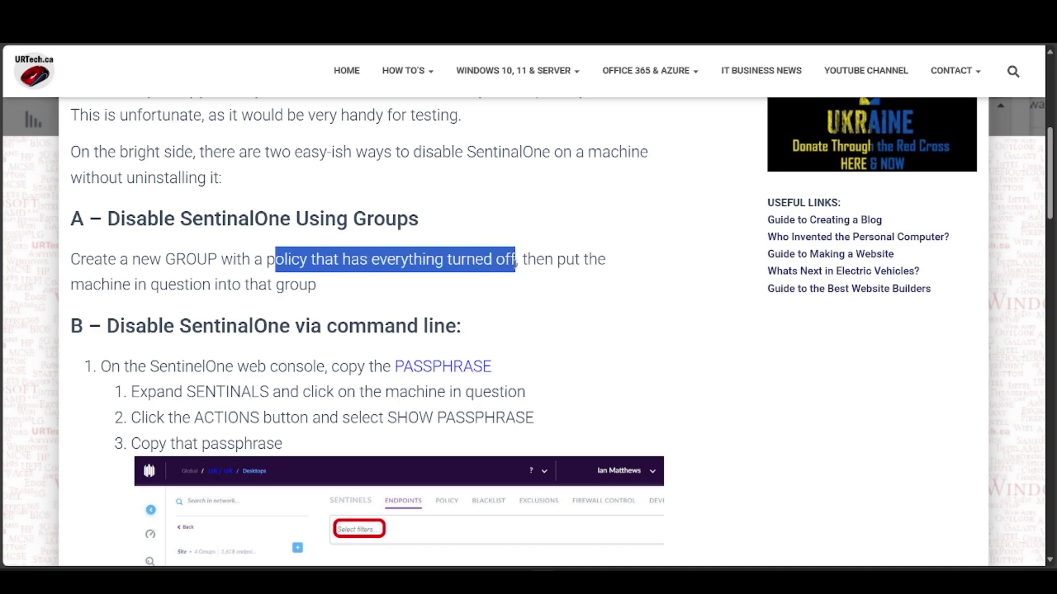
drag(386, 259, 517, 283)
click(517, 283)
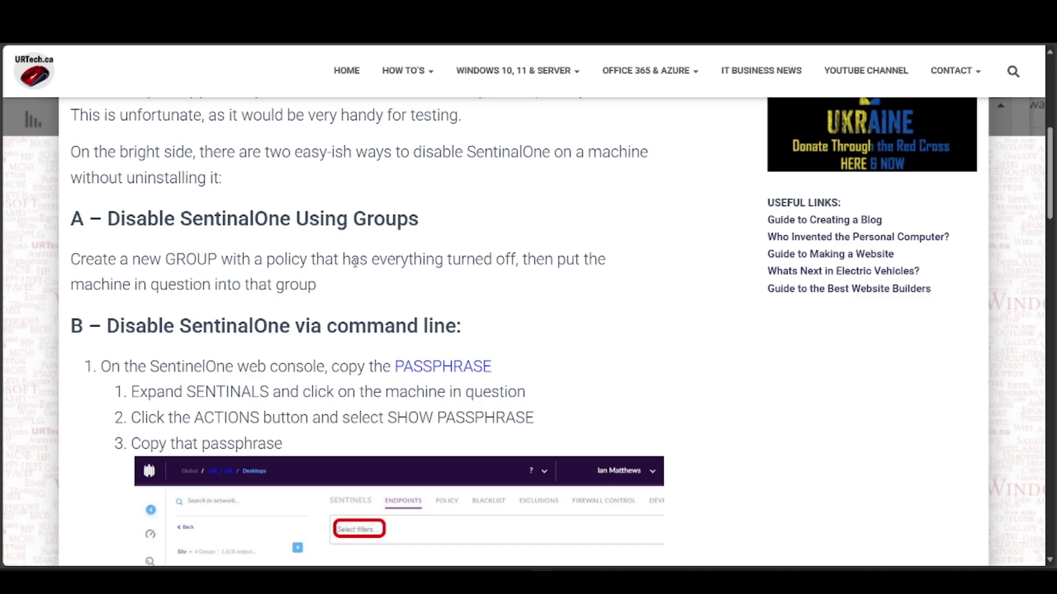
drag(57, 255, 373, 280)
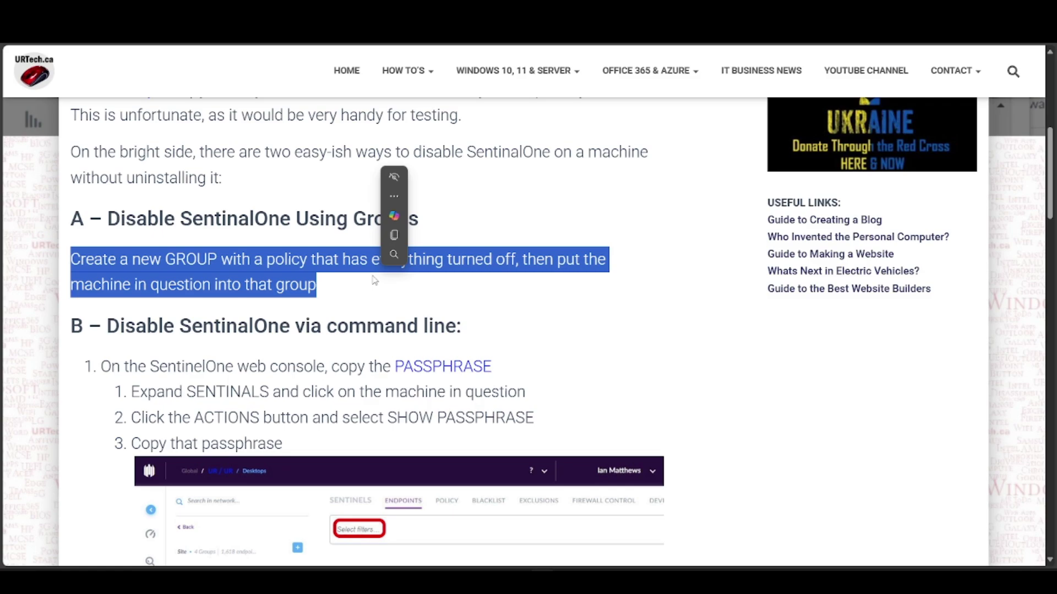
scroll(280, 313, down, 1)
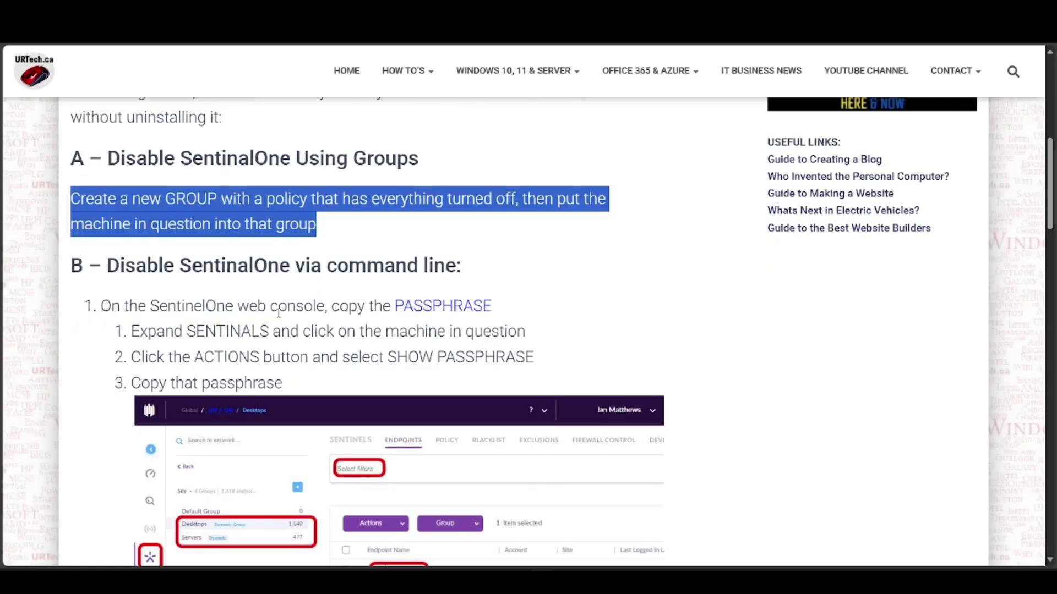
- Clear the highlight and scroll to the Show Passphrase screenshot and method B step 2
click(201, 291)
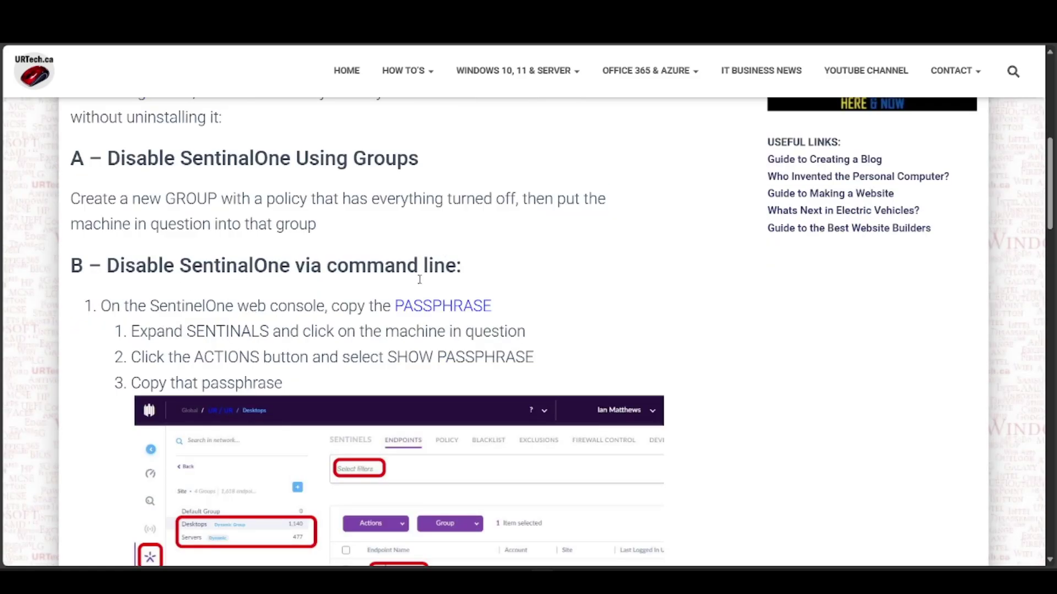
scroll(283, 316, down, 1)
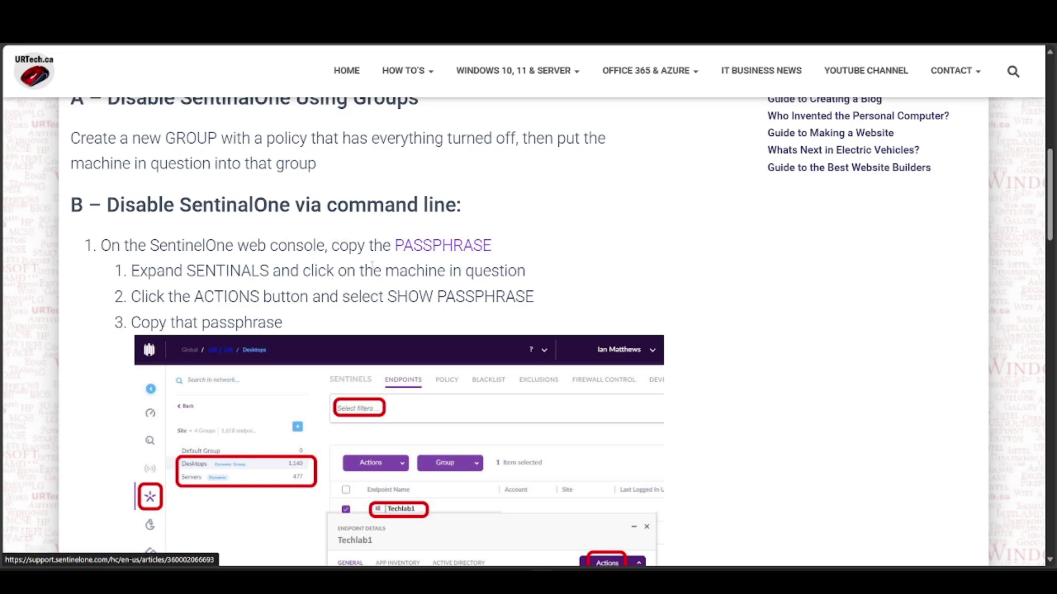
scroll(363, 271, down, 2)
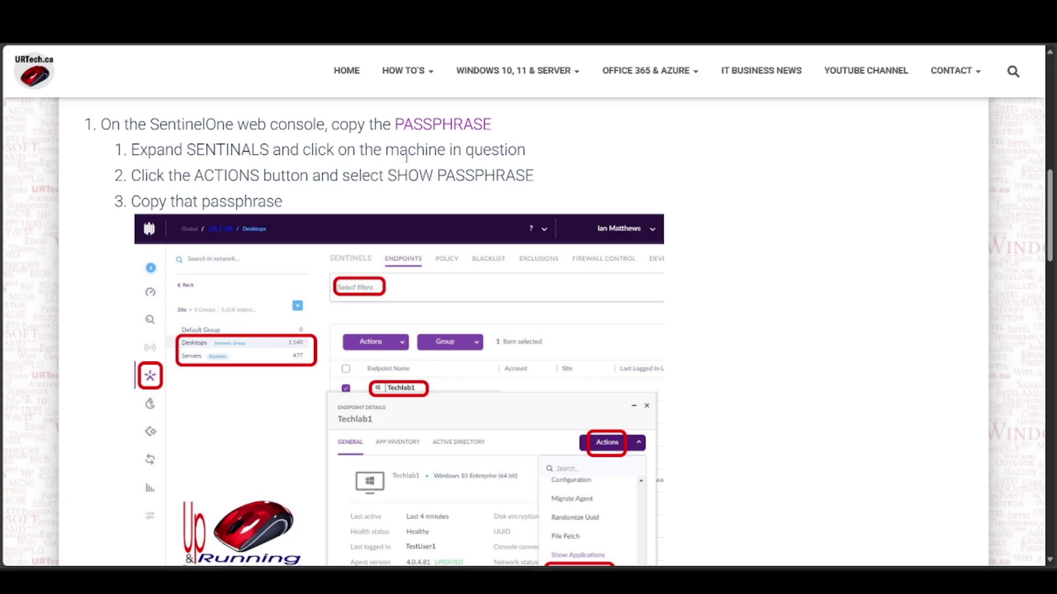
scroll(399, 340, down, 1)
scroll(909, 194, up, 1)
scroll(316, 173, down, 2)
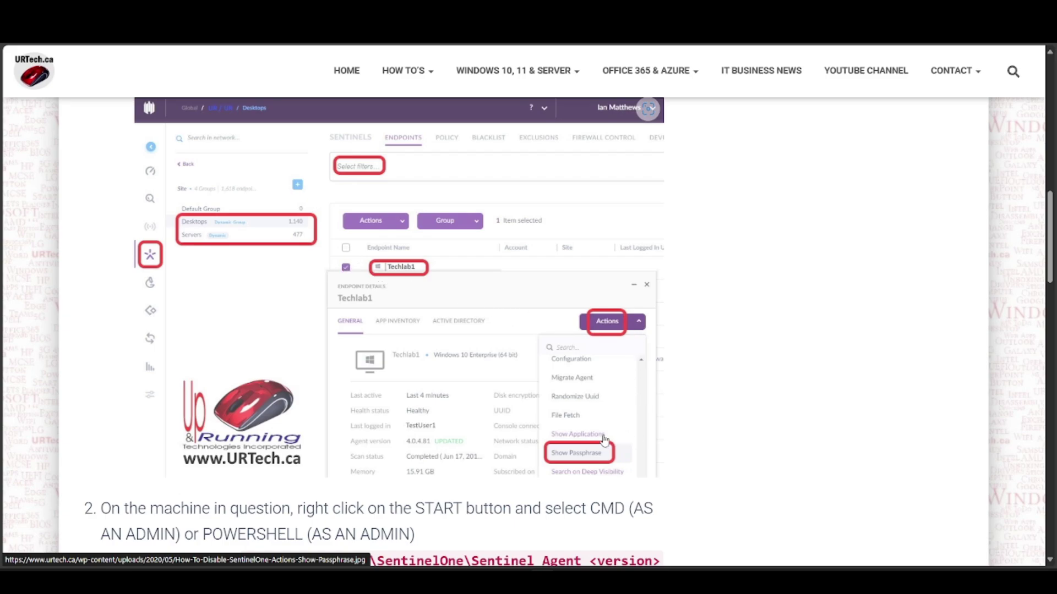
scroll(690, 337, down, 3)
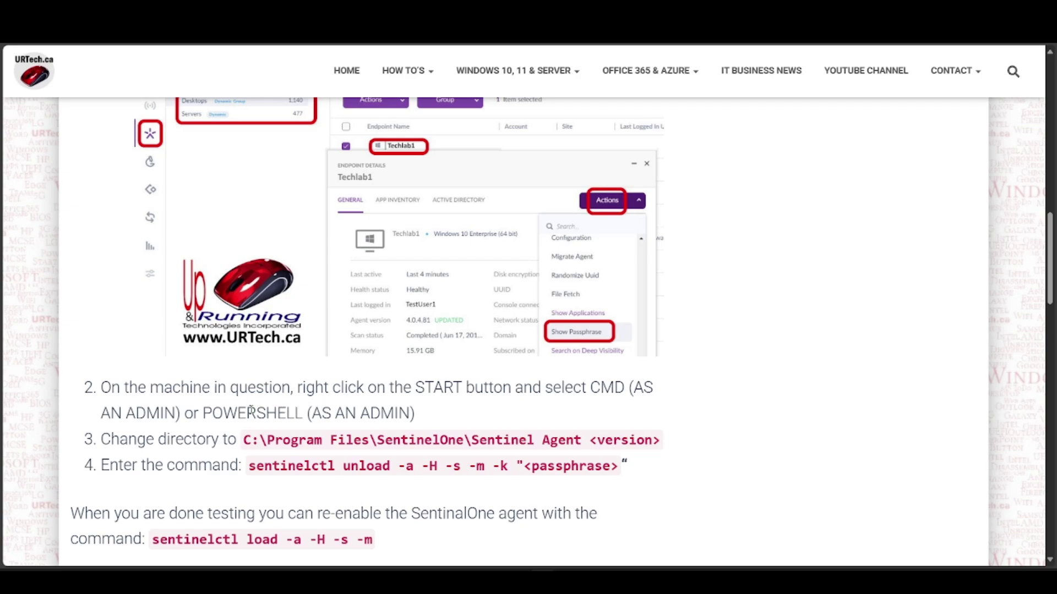
scroll(251, 407, down, 1)
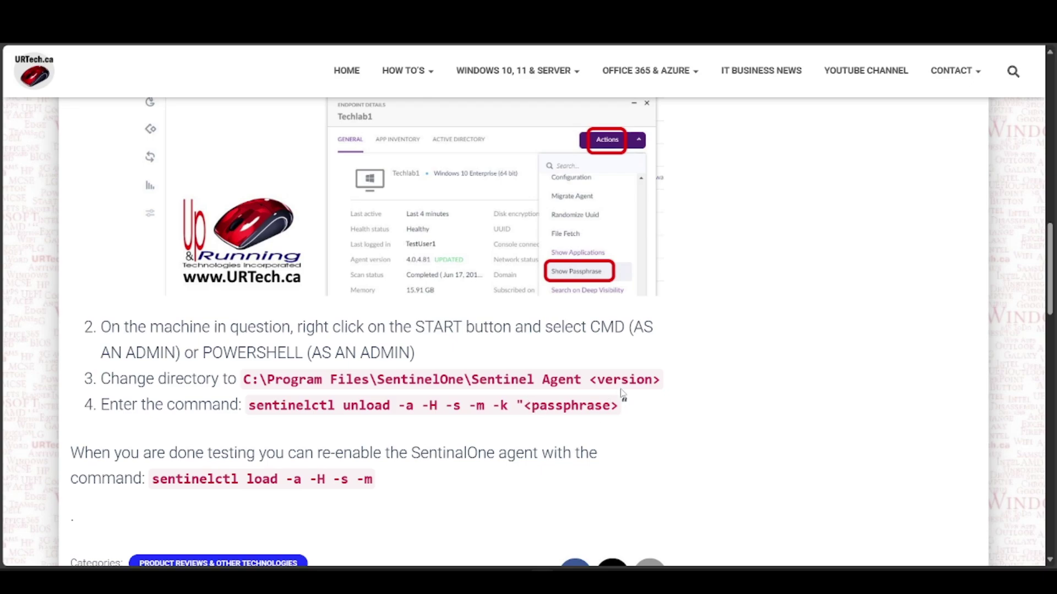
scroll(294, 425, down, 1)
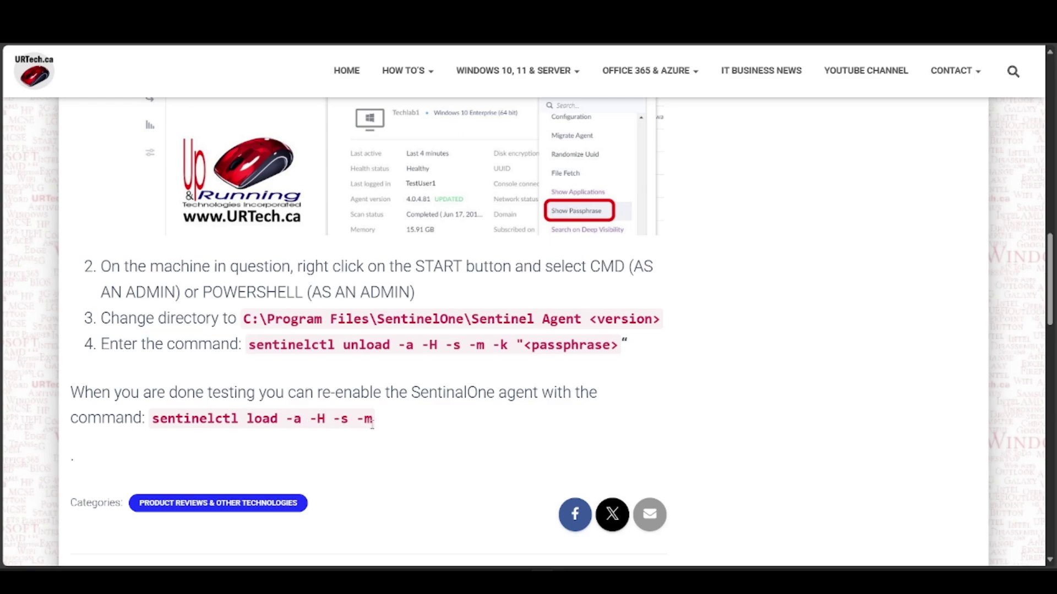
scroll(367, 419, up, 2)
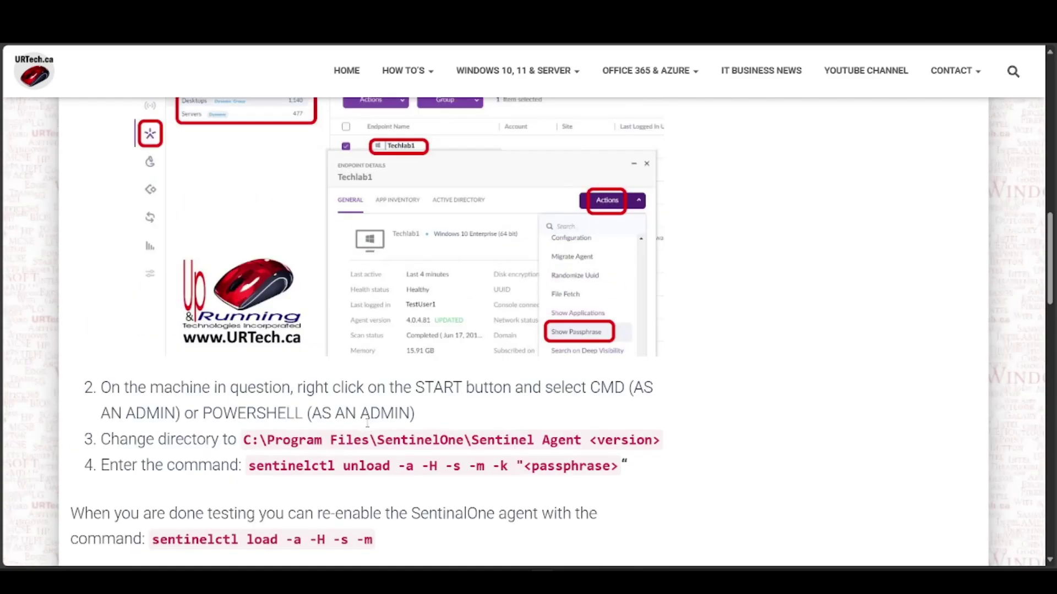
scroll(367, 419, up, 2)
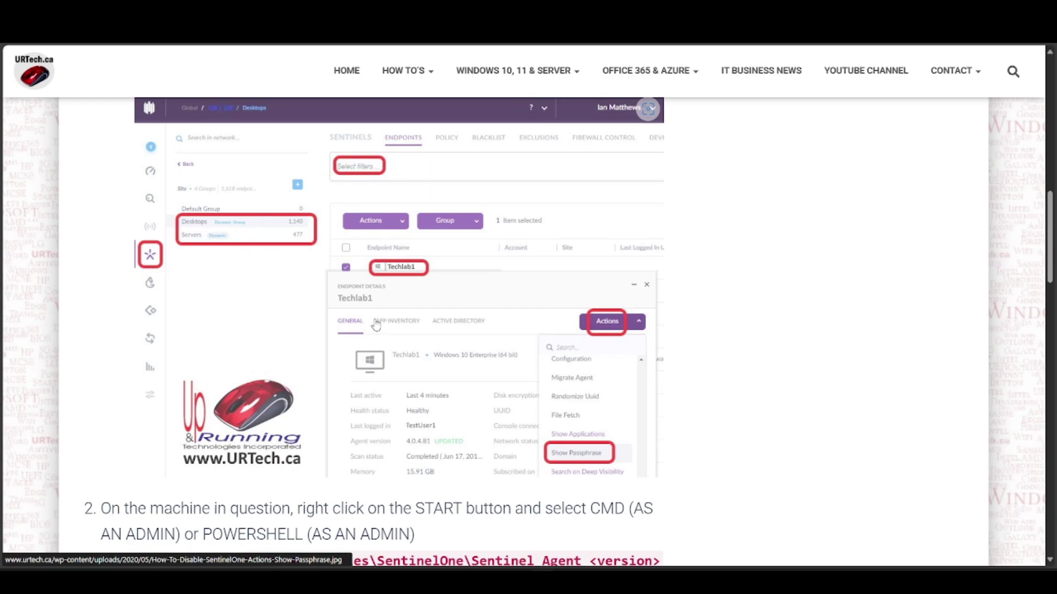